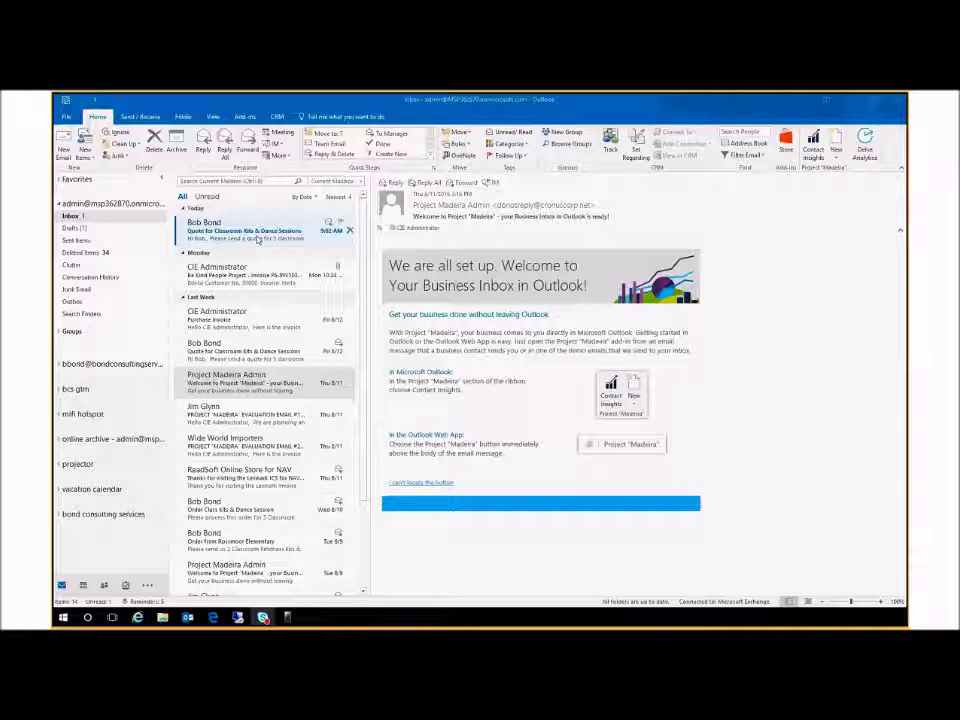
Open the 'Quote for Classroom Kits & Dance Sessions' email requesting 5 kits and 5 dance sessions.
click(257, 239)
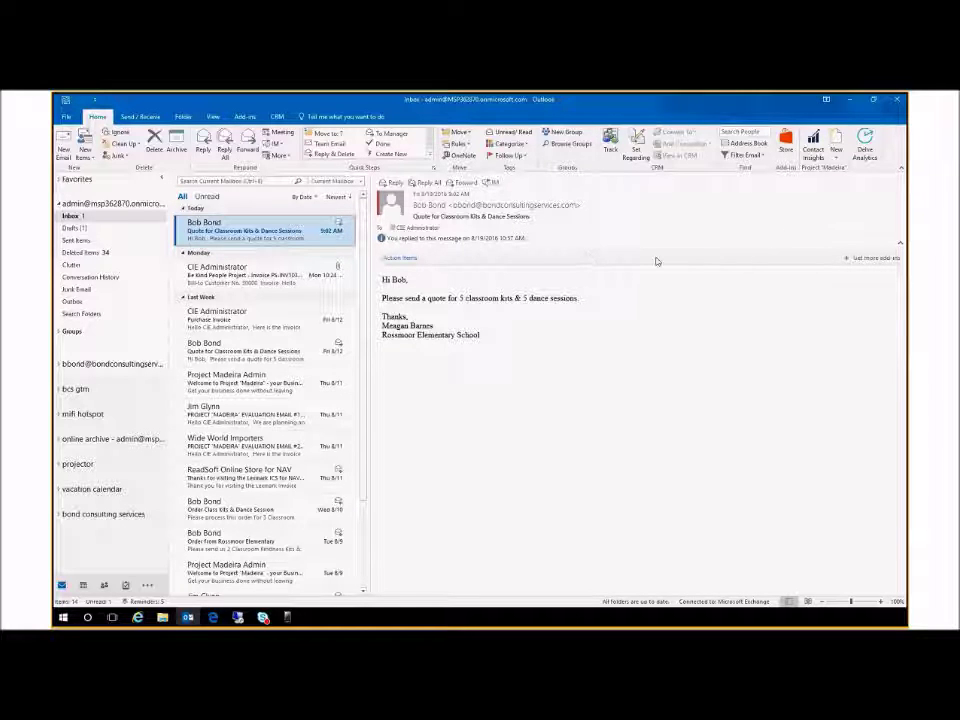
Review Rossmoor Elementary School's balance entries and a posted invoice, then return to customer 30000's summary.
click(815, 148)
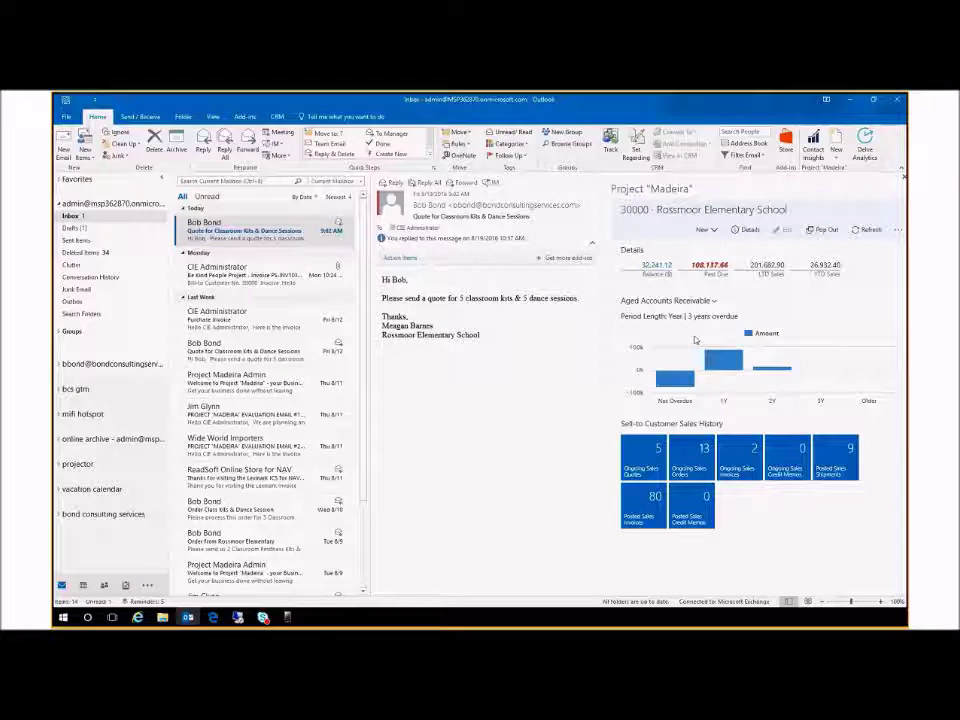
click(653, 268)
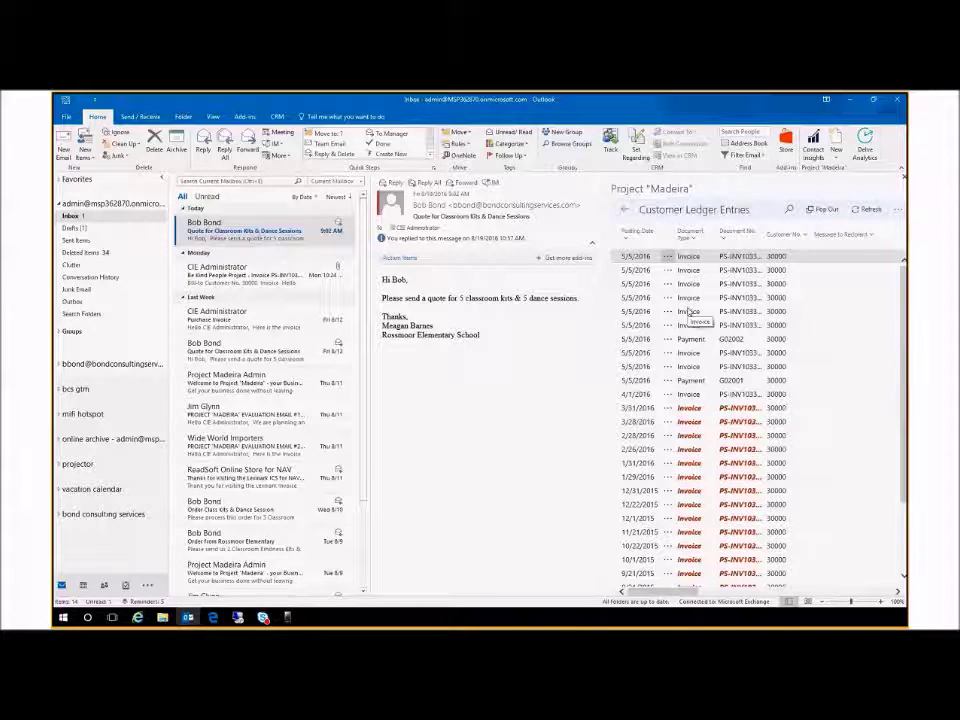
click(690, 313)
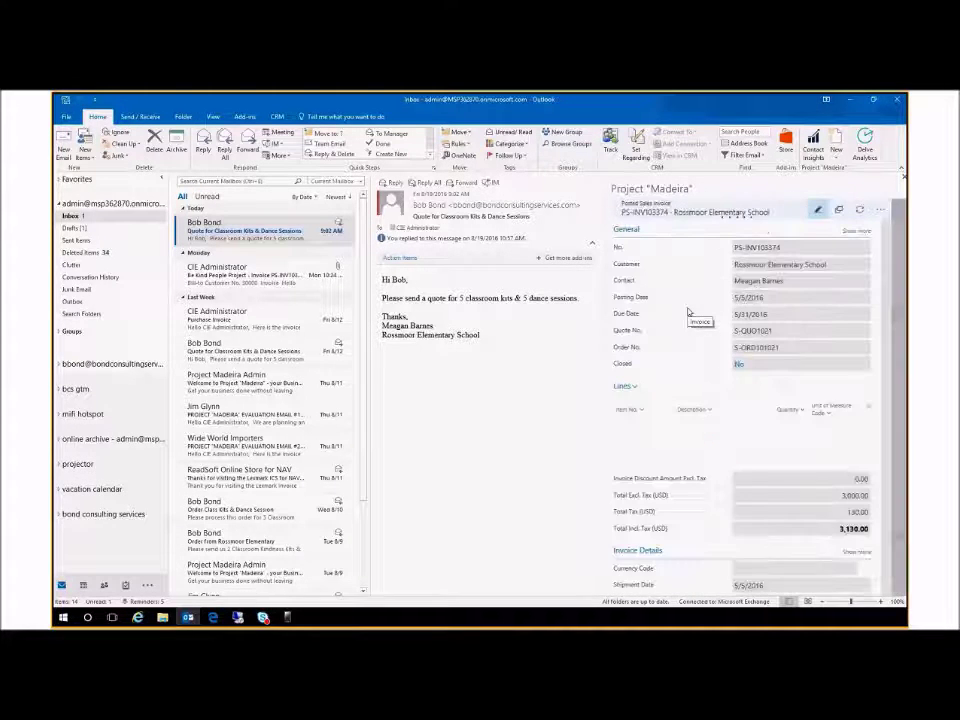
click(625, 215)
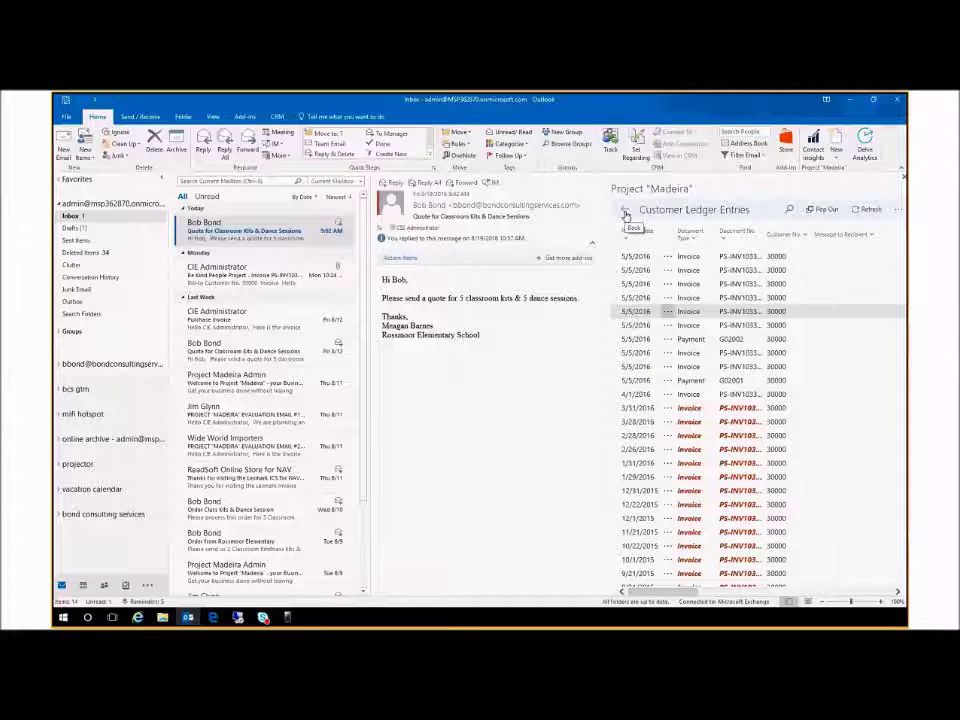
click(625, 215)
Create a new sales quote for Rossmoor Elementary School, accepting the overdue-balance credit limit warning.
click(708, 229)
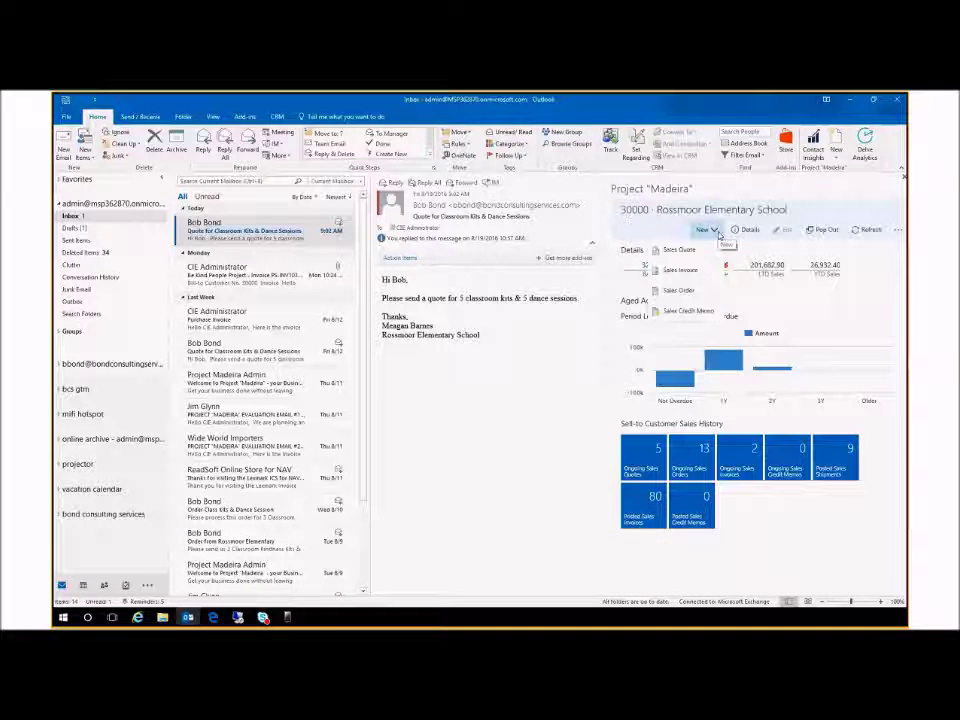
click(709, 250)
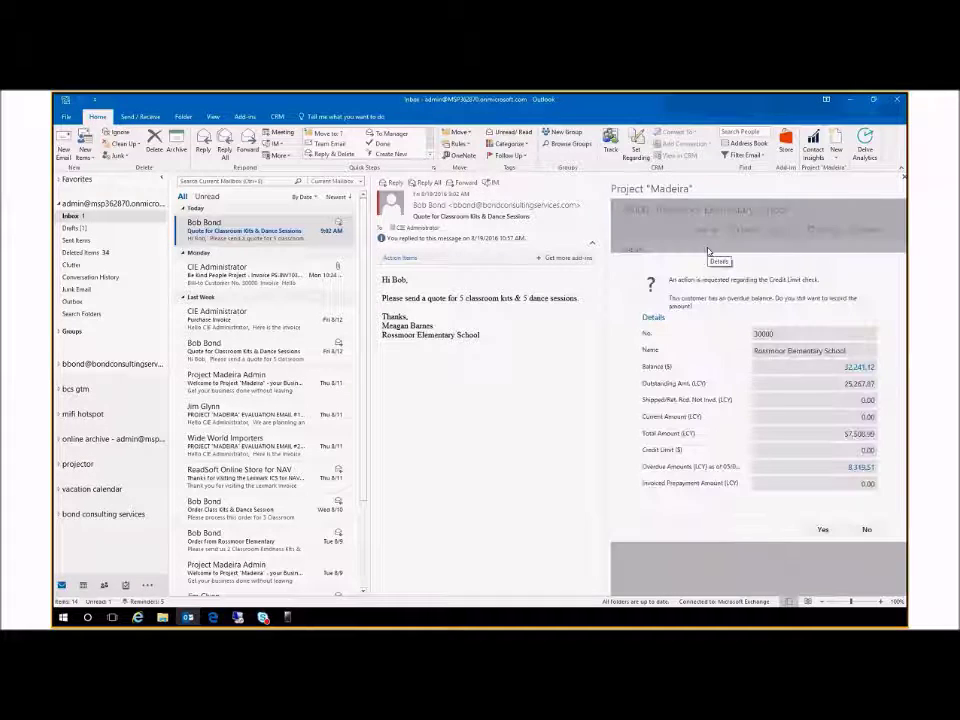
click(823, 531)
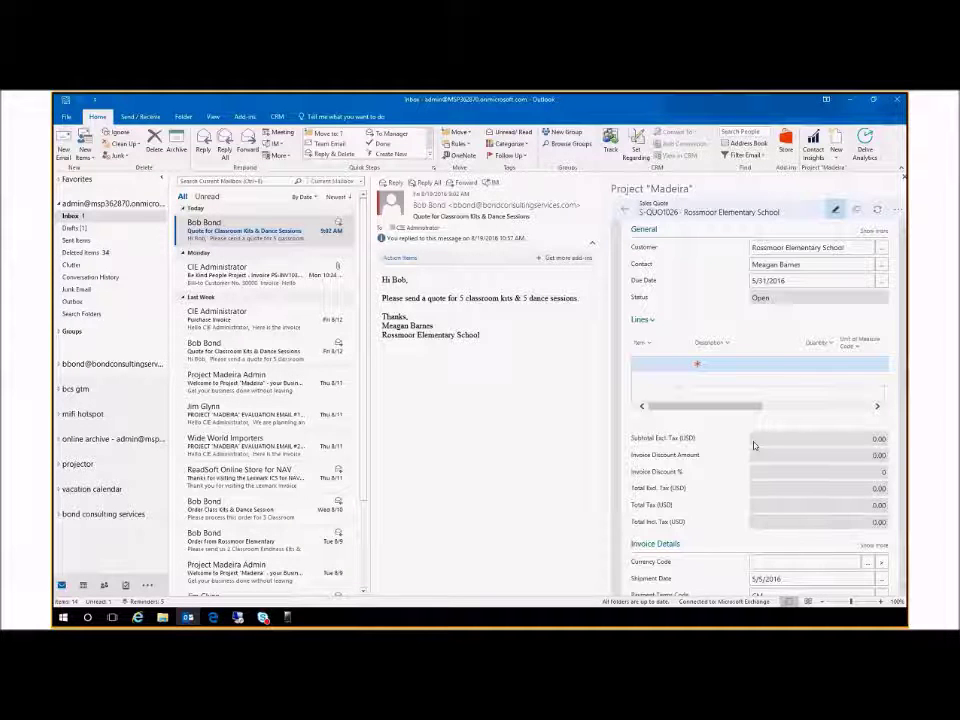
Add item 1000 qty 5 and item 1001 qty 5 to the quote, then send it by email.
text(1000)
key(Tab)
text(5)
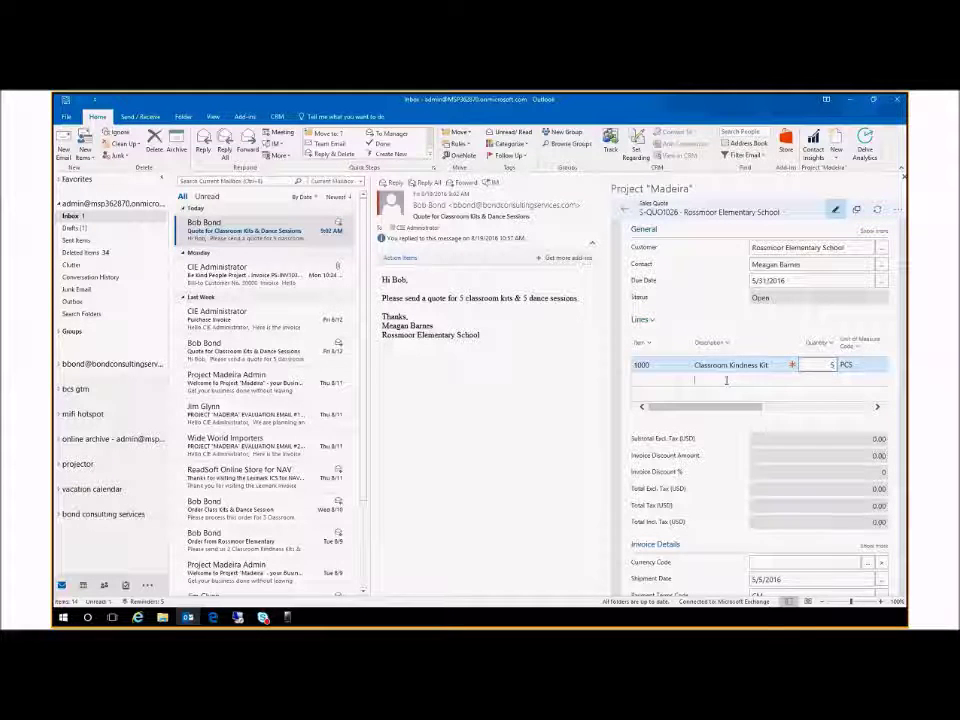
key(Return)
text(1001)
key(Tab)
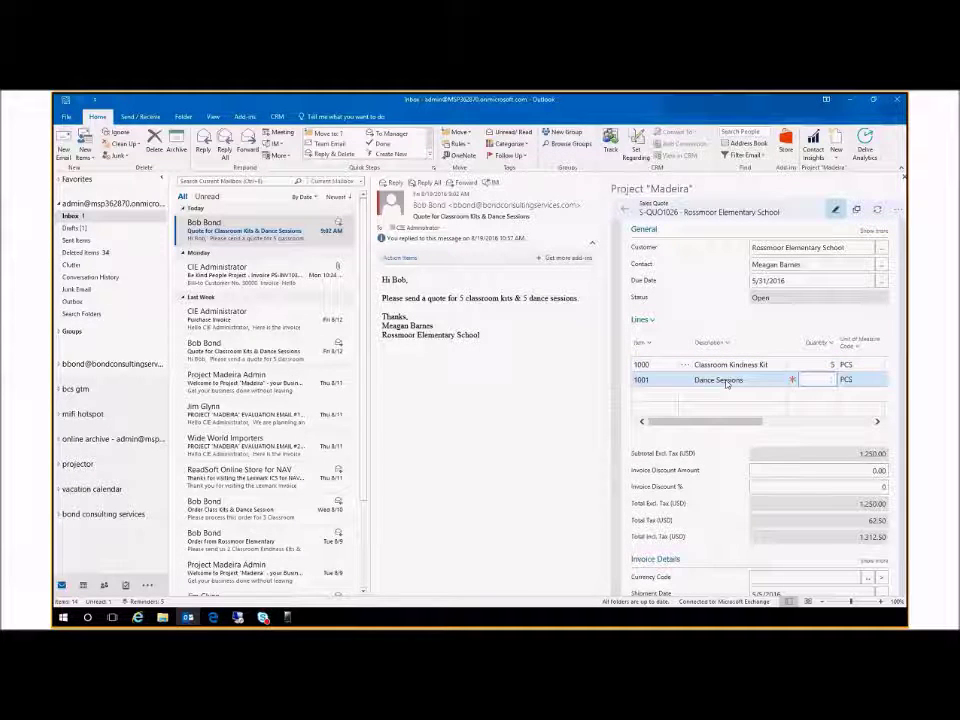
text(5)
drag(719, 423, 797, 422)
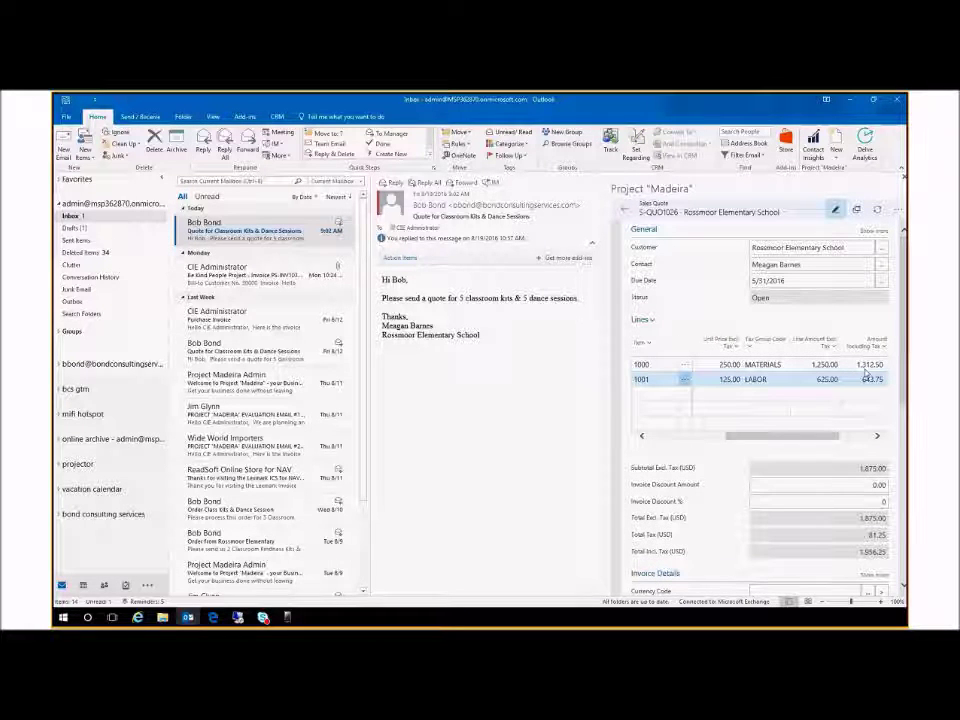
click(896, 214)
click(845, 248)
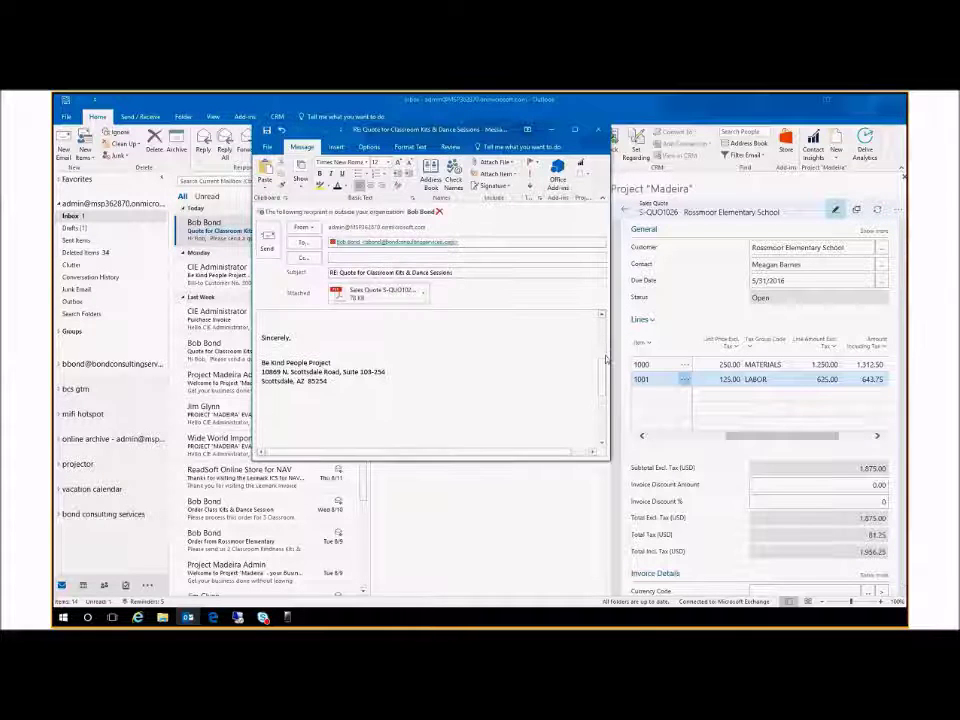
Preview the attached Sales Quote S-QUO1026 PDF in Adobe Reader, then close it.
double_click(368, 298)
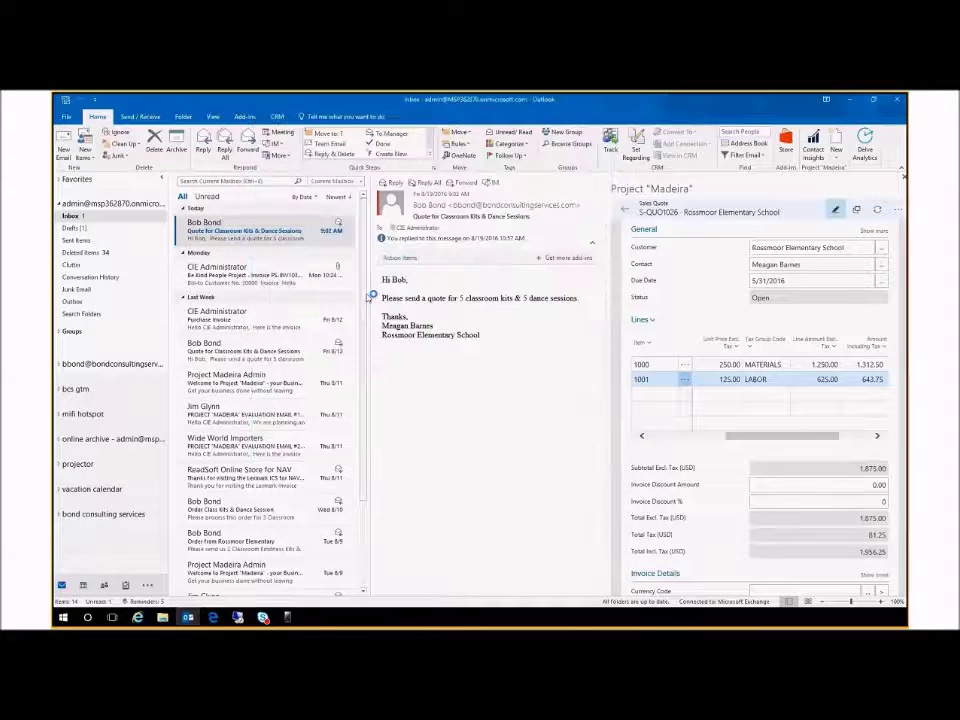
scroll(769, 328, down, 3)
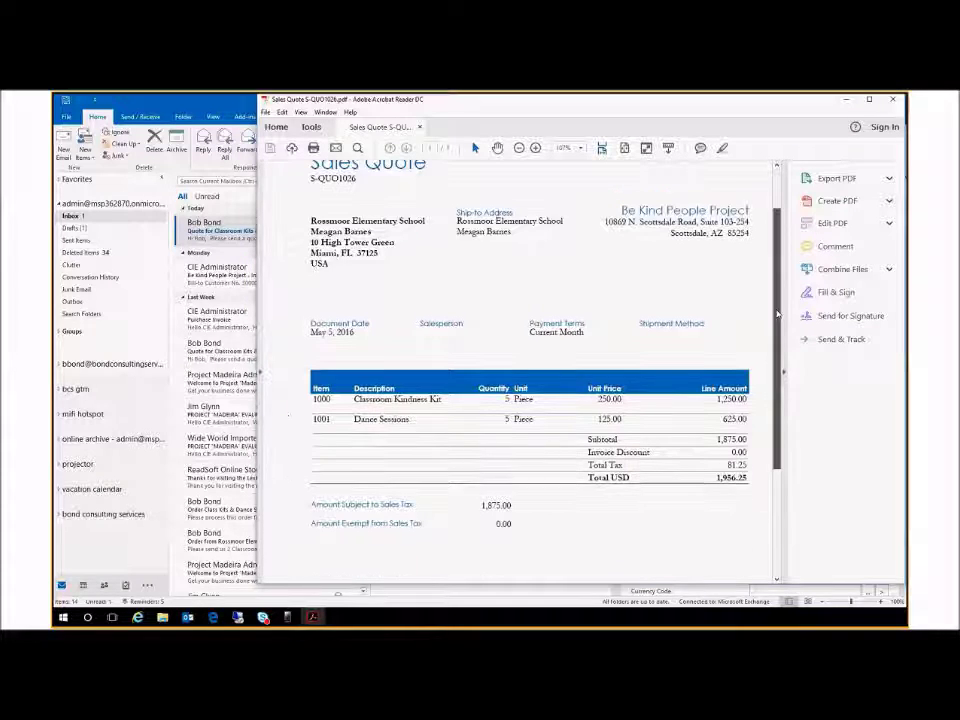
scroll(769, 328, up, 3)
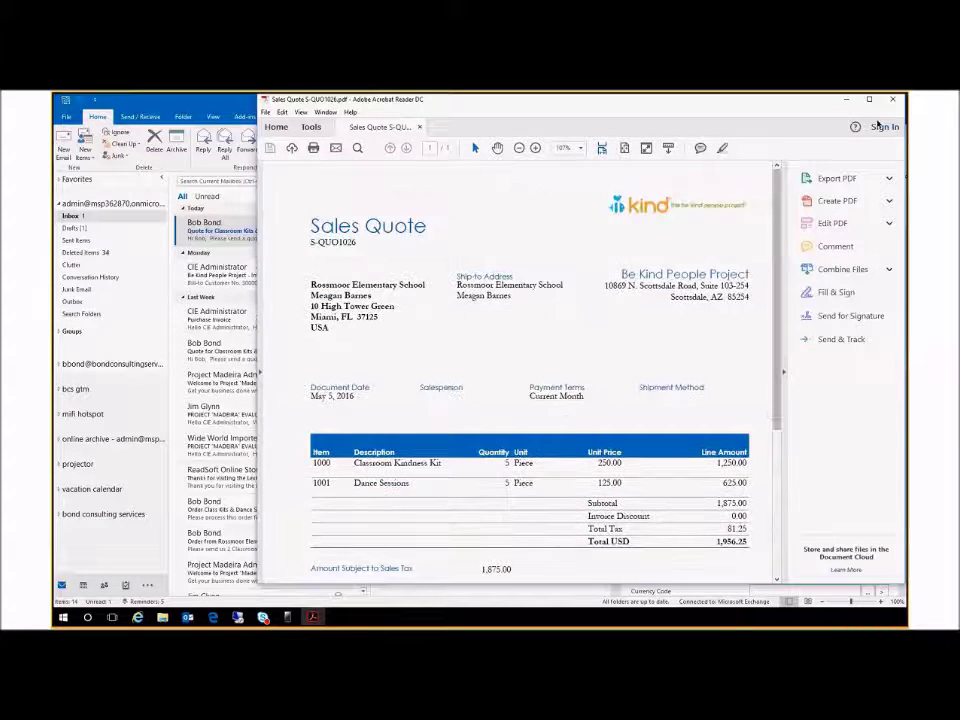
click(893, 99)
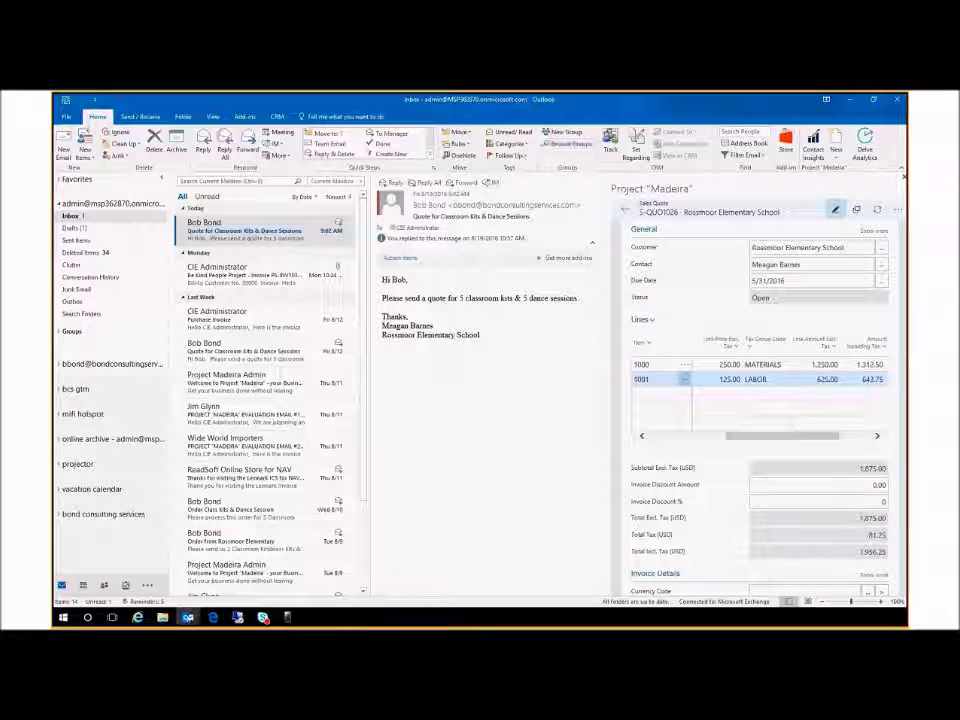
Send the reply with the quote attached to the customer.
mouse_move(187, 617)
click(237, 549)
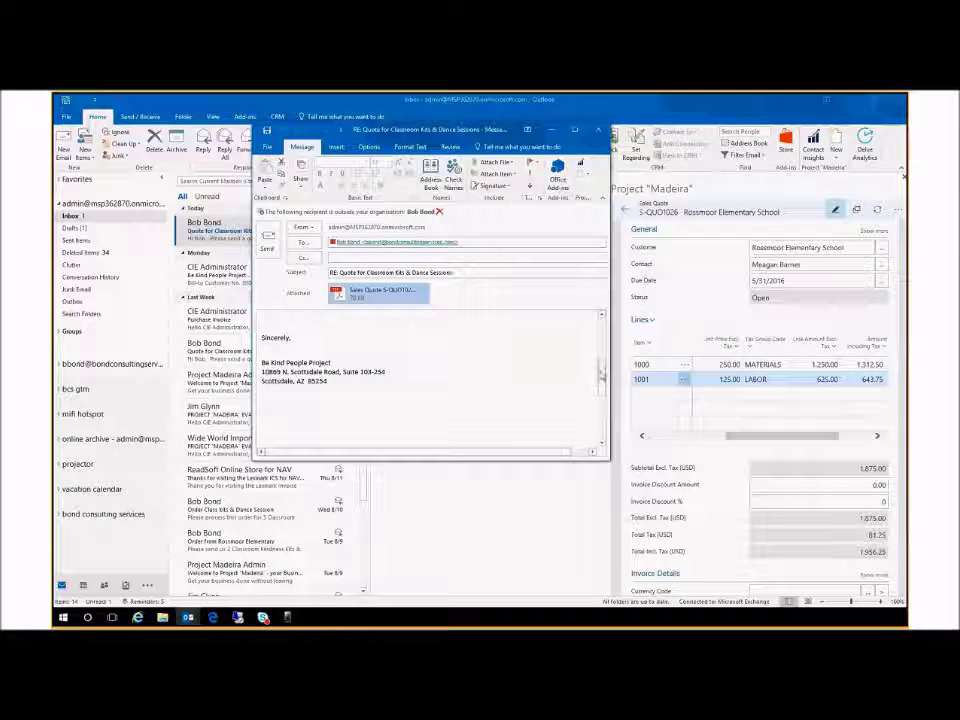
drag(602, 374, 602, 322)
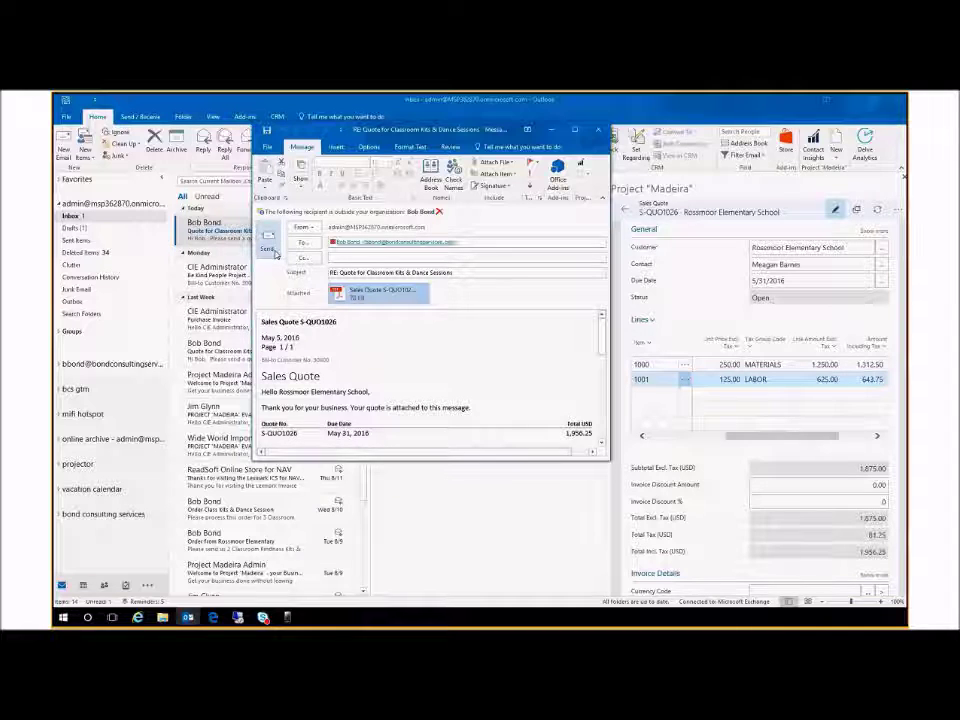
click(272, 248)
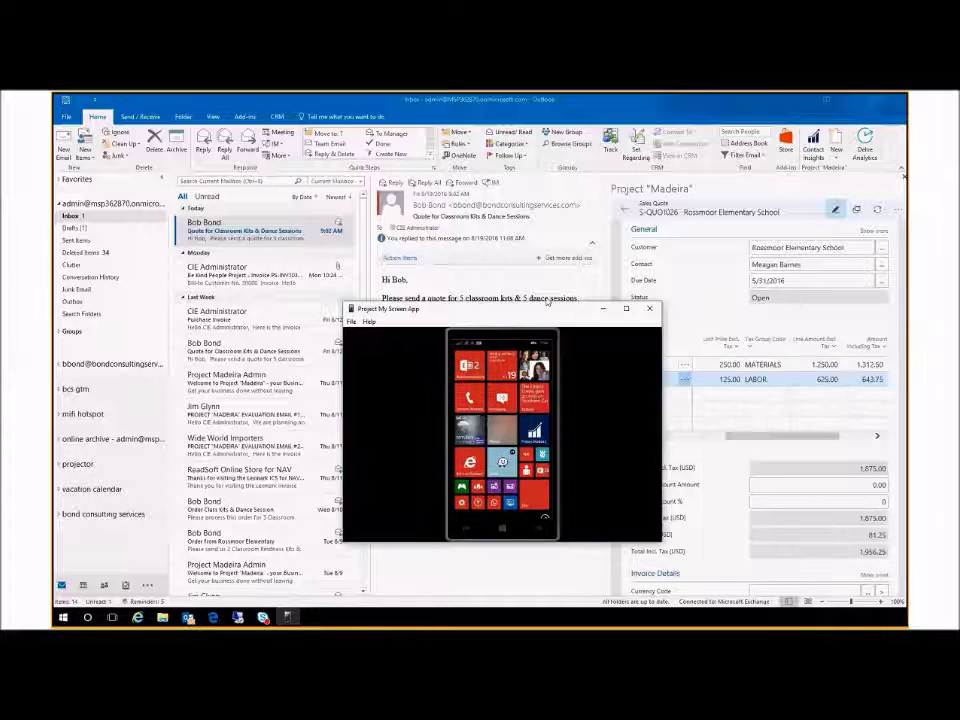
Move the phone mirror window higher up the screen.
drag(540, 322, 540, 204)
Maximize the phone mirror to view the Rossmoor sales order, then hide it to return to Outlook.
click(623, 192)
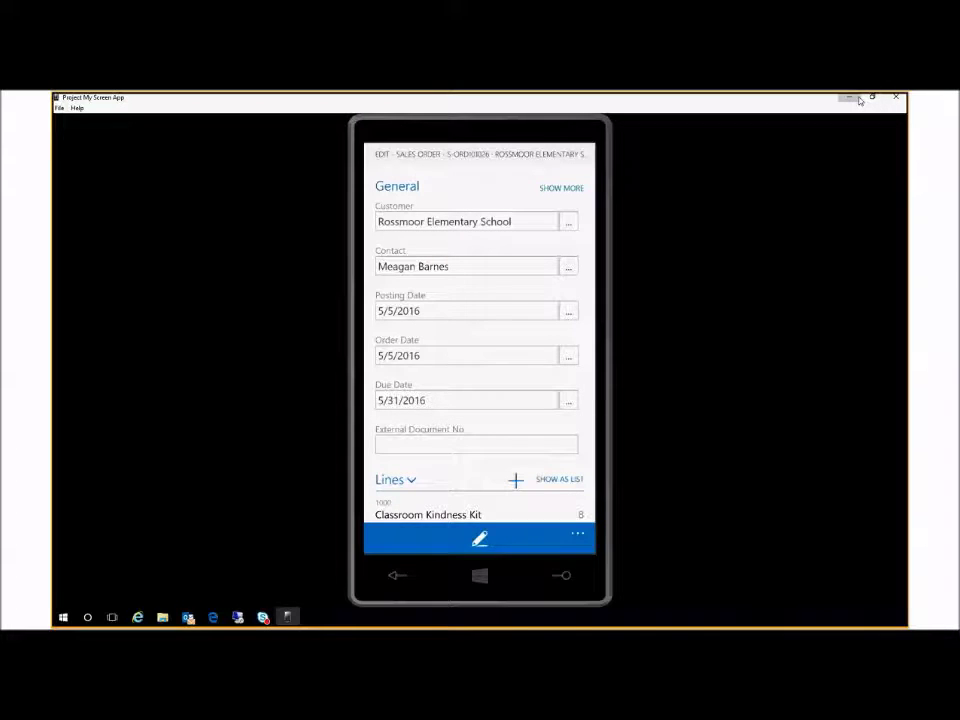
click(857, 99)
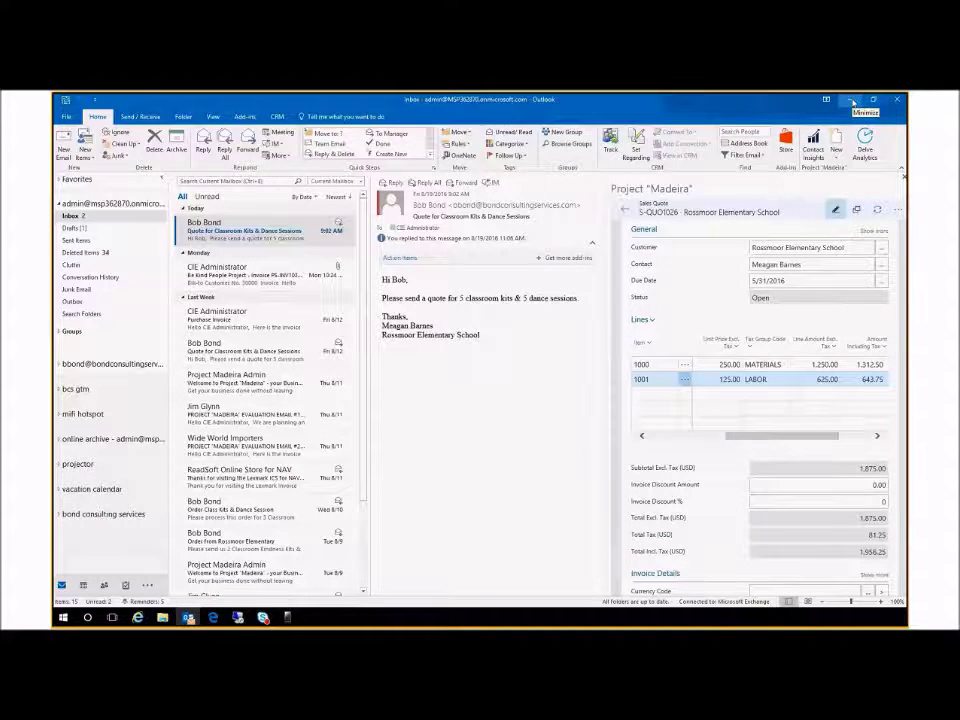
Open sales order S-ORD101026 from the Project Madeira Orders list and start Post and Send.
click(853, 100)
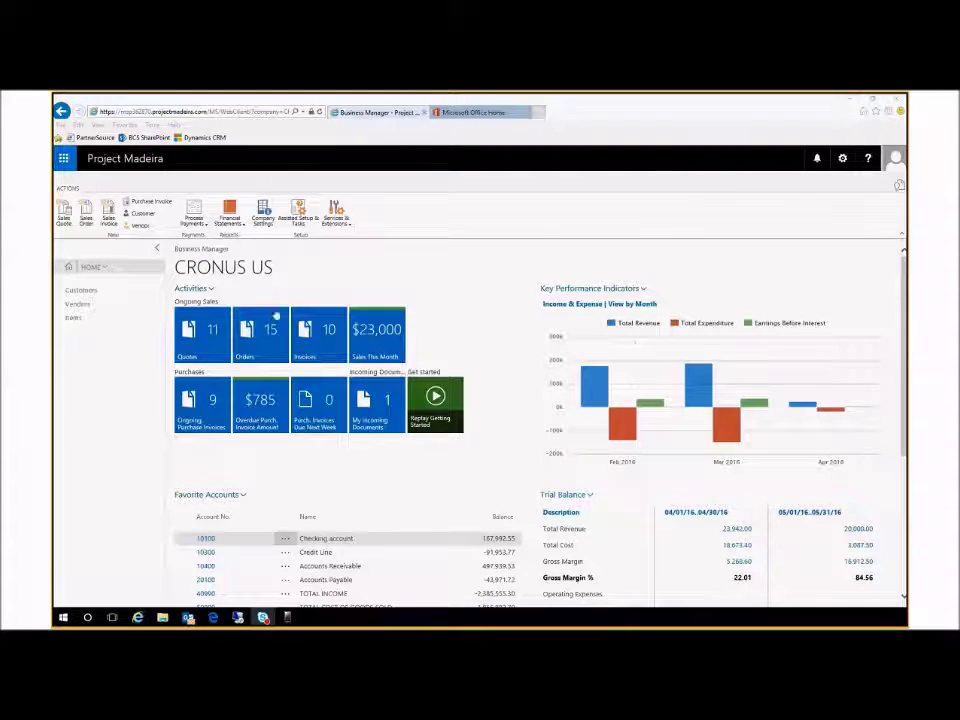
click(319, 111)
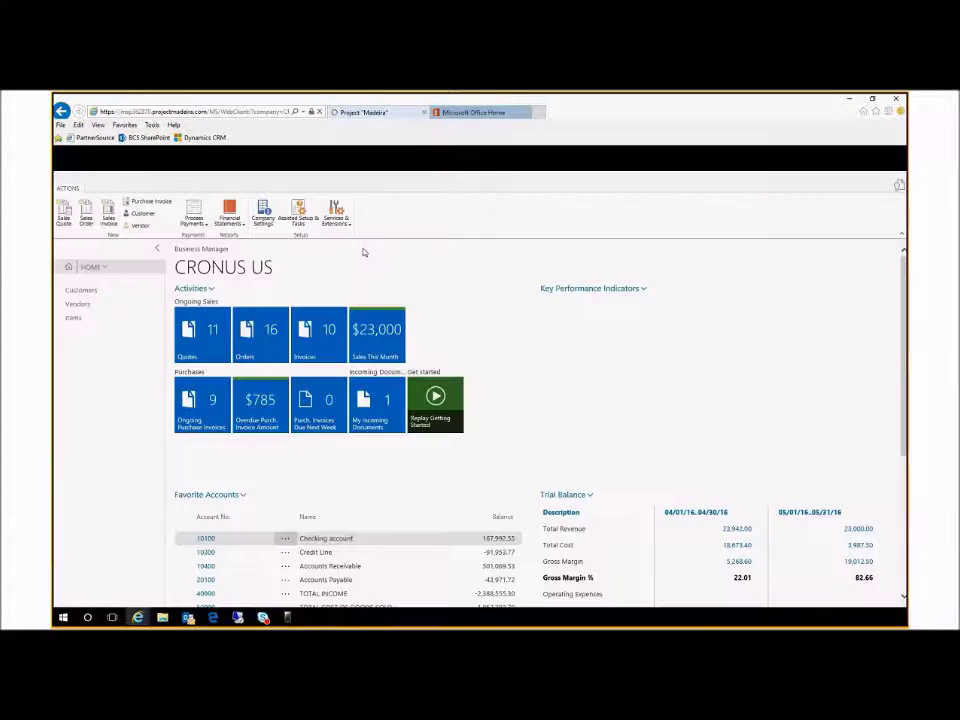
click(261, 340)
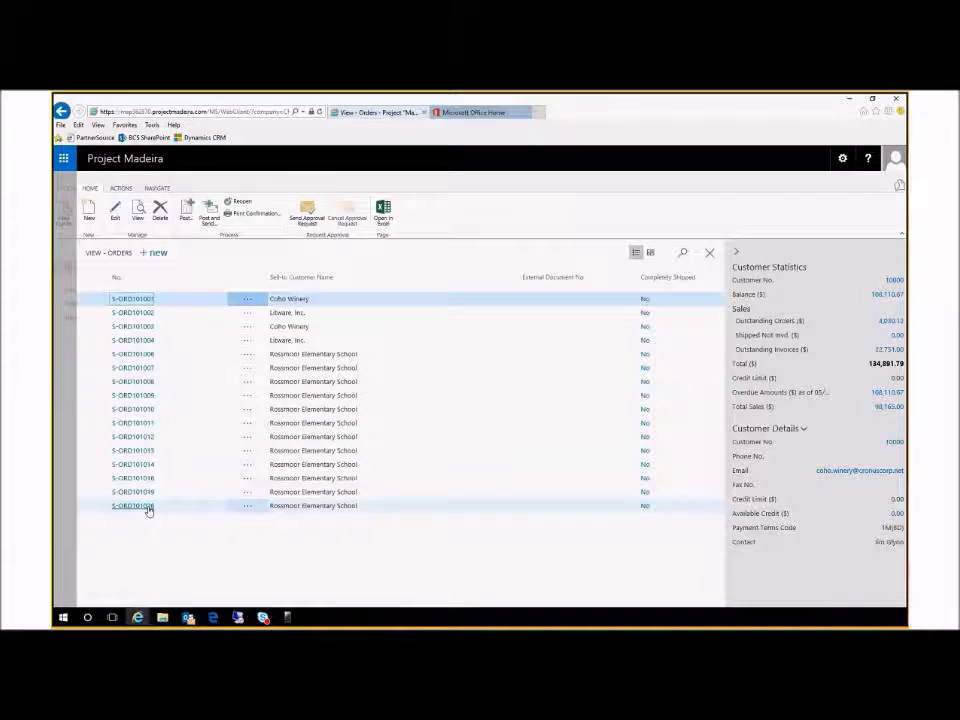
click(148, 508)
click(148, 508)
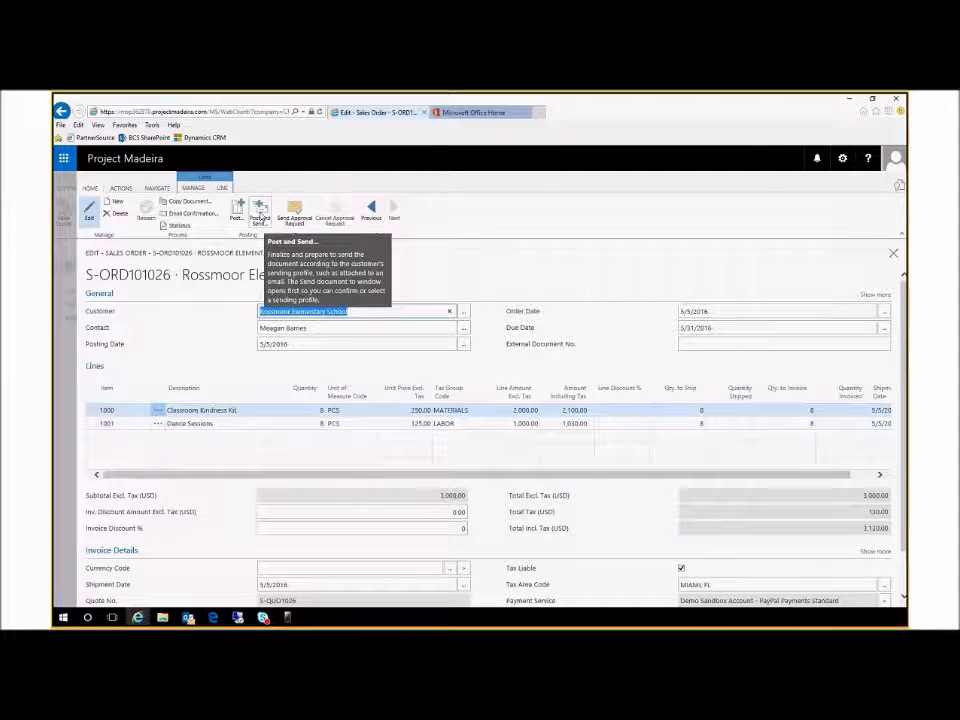
click(260, 212)
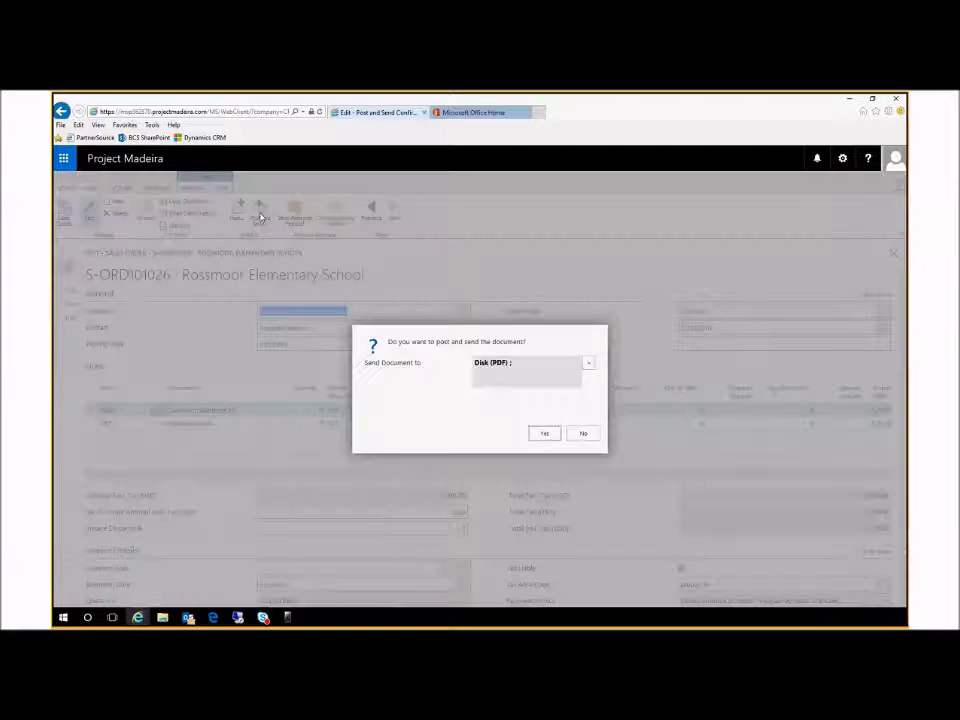
Post S-ORD101026 as Ship and Invoice, also emailing the documents with default settings.
click(591, 366)
click(591, 243)
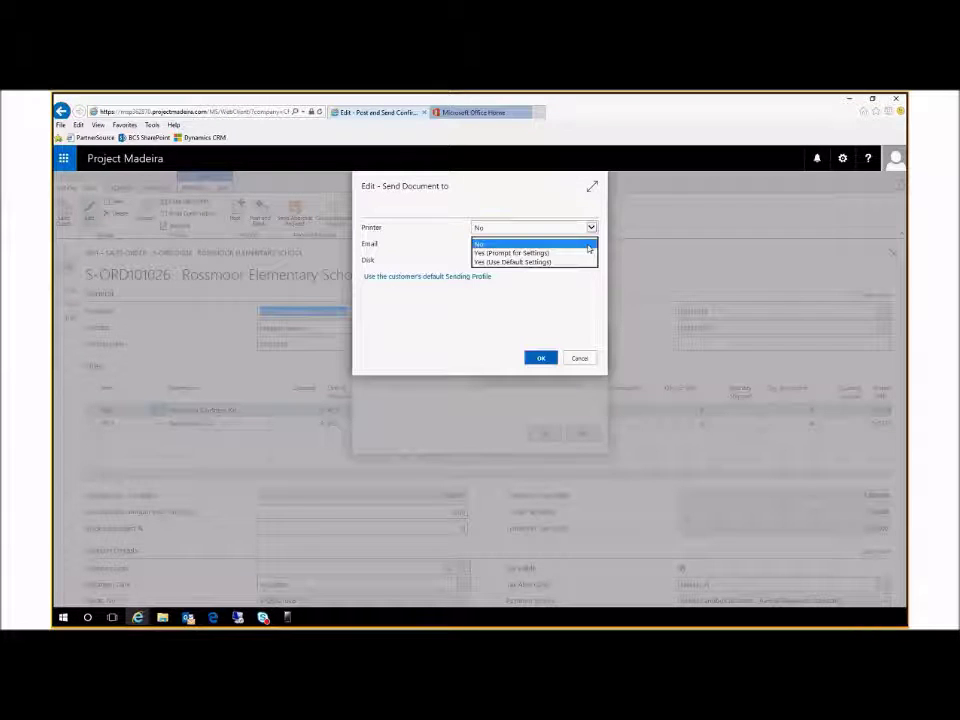
click(574, 263)
click(542, 359)
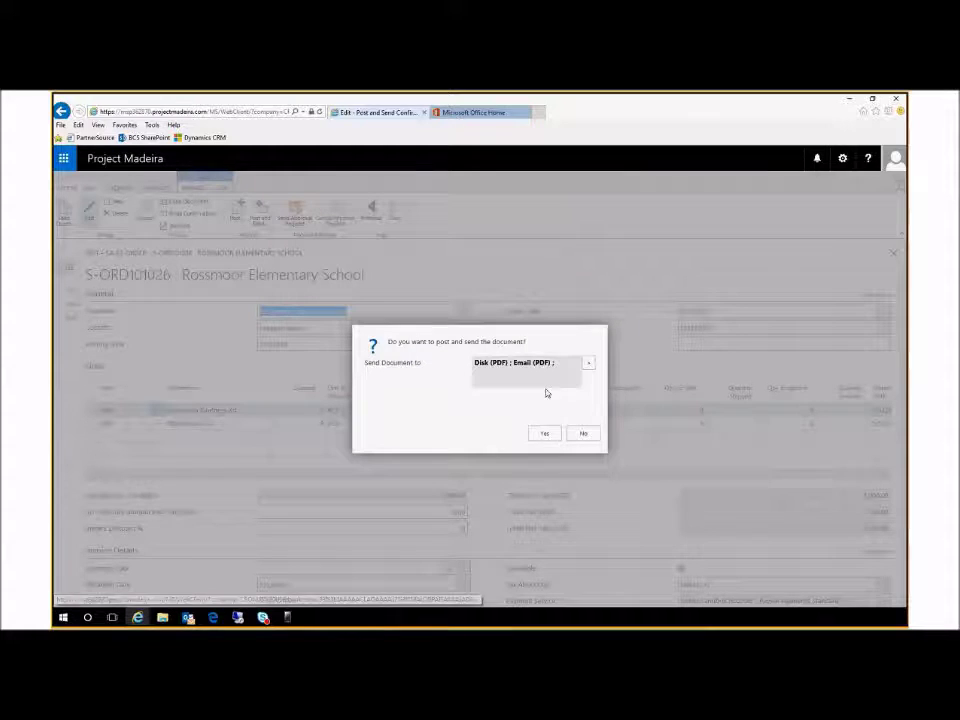
click(545, 434)
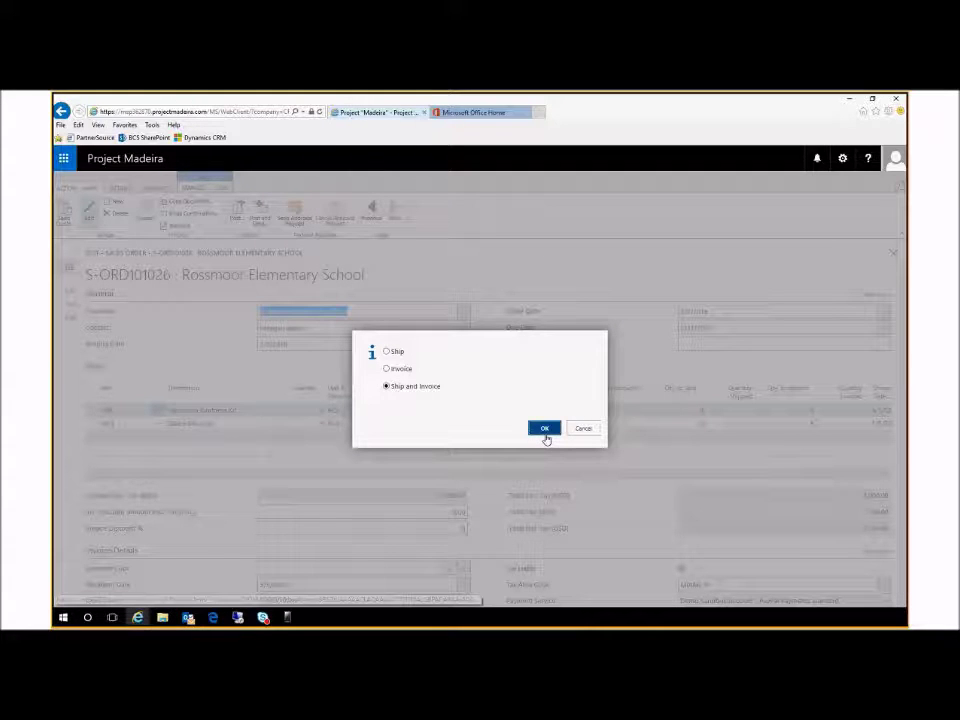
click(545, 430)
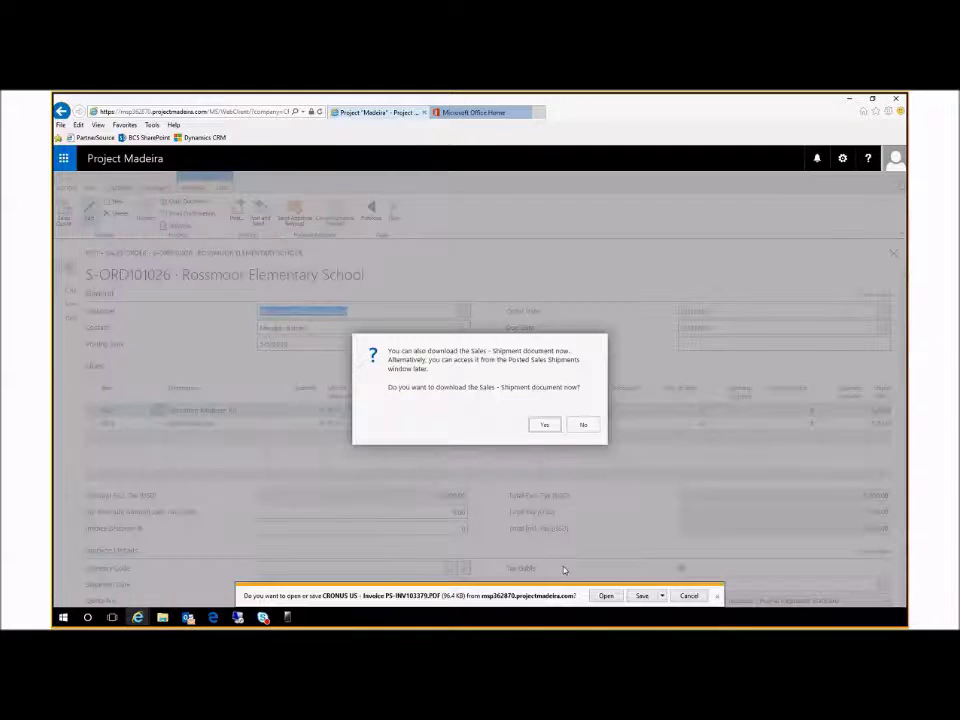
Open and review the posted invoice PS-INV103379 PDF, then close it.
click(606, 595)
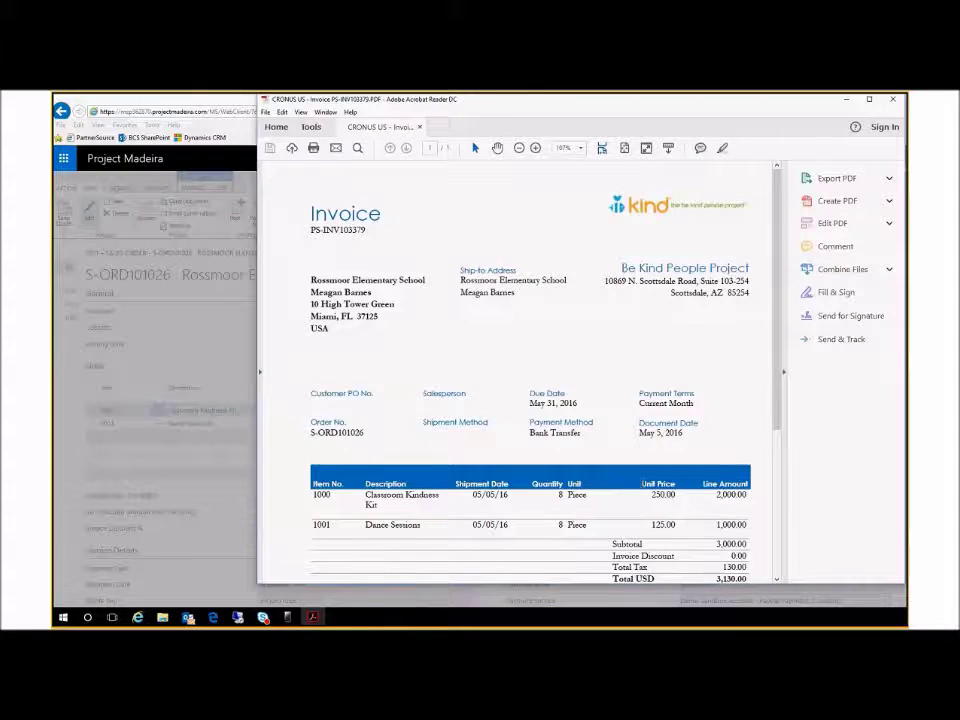
scroll(758, 309, down, 2)
scroll(758, 309, down, 1)
key(alt+F4)
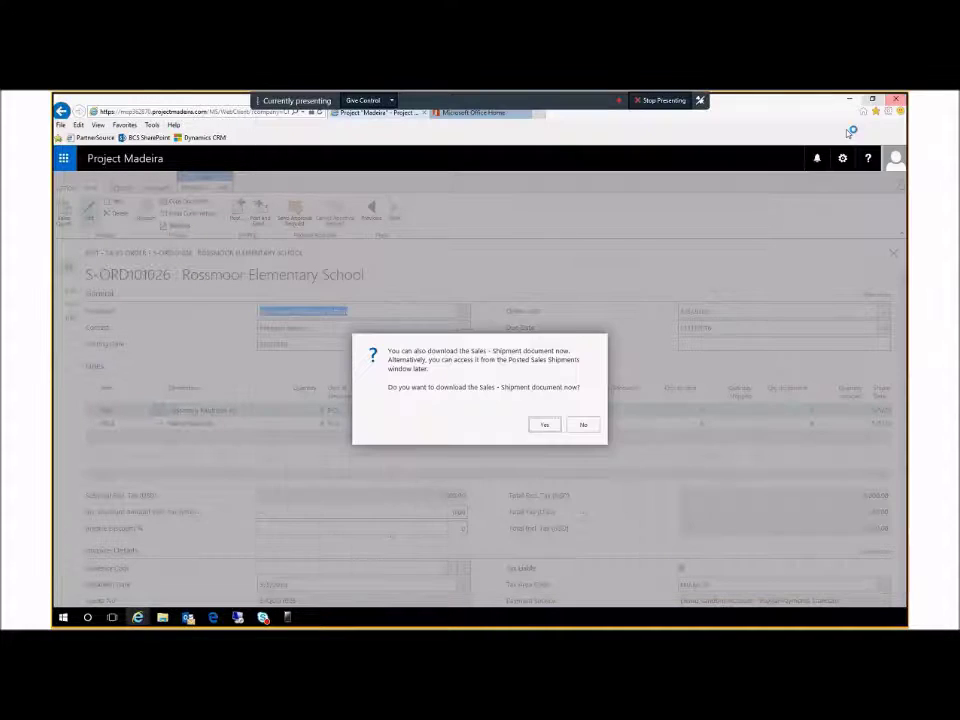
Download and view shipment S-SHPT102011 PDF, then close it and return to the dashboard.
click(538, 428)
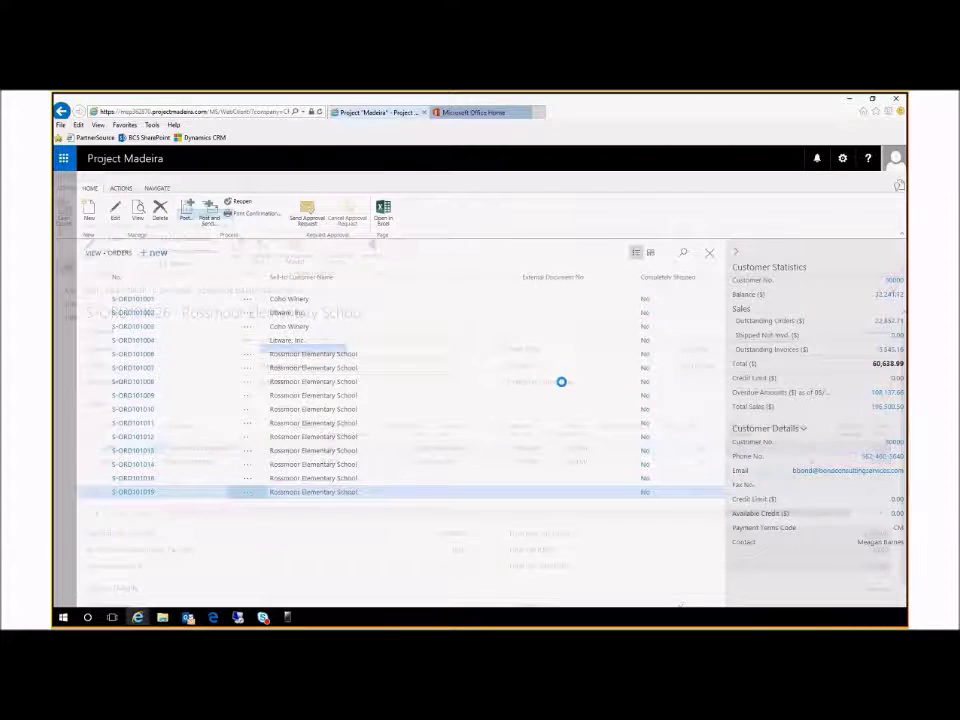
click(617, 595)
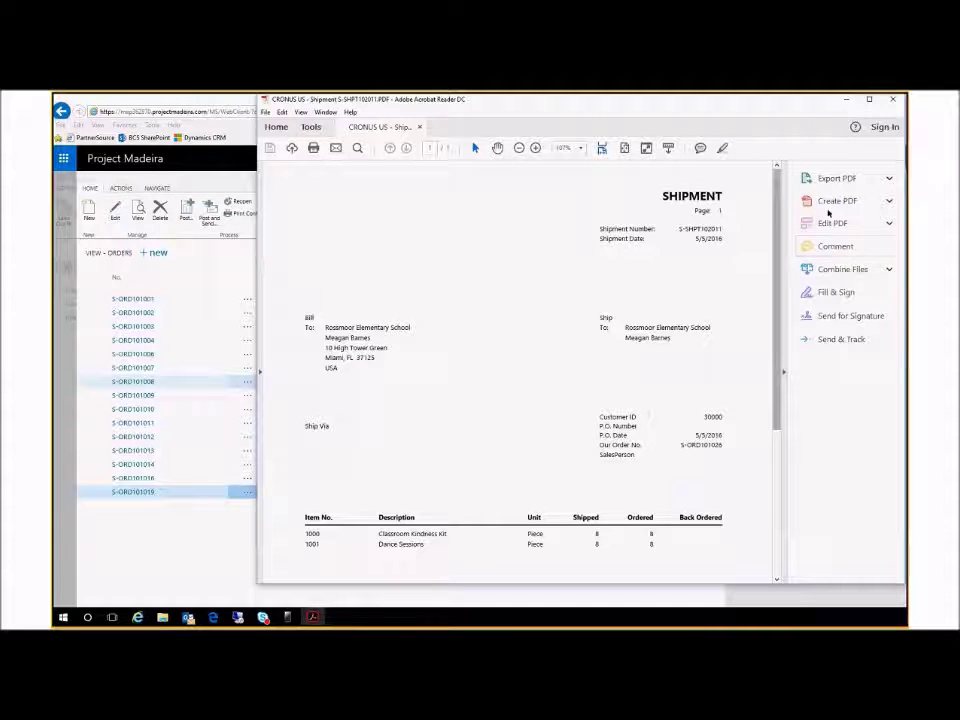
click(894, 100)
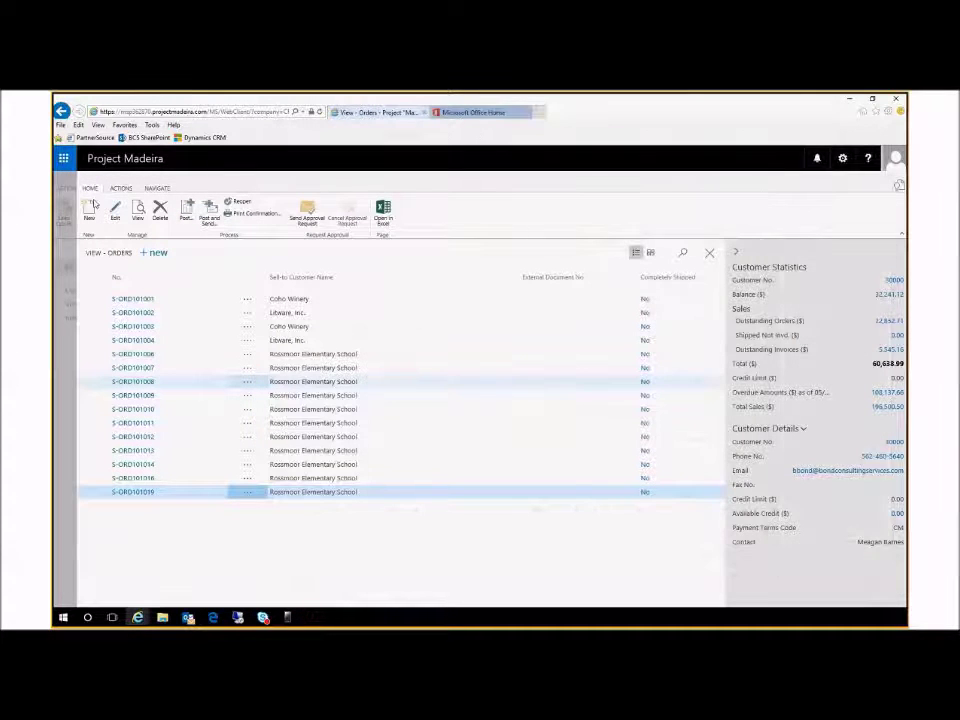
key(Escape)
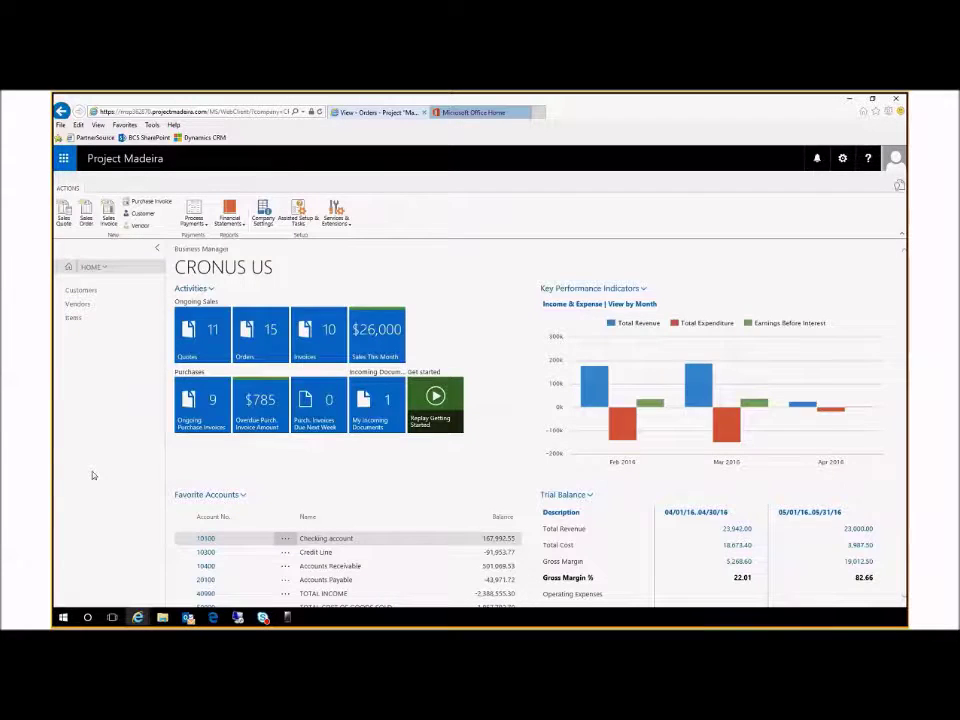
In Outlook, expand the customer's mailbox and show its Inbox.
click(188, 617)
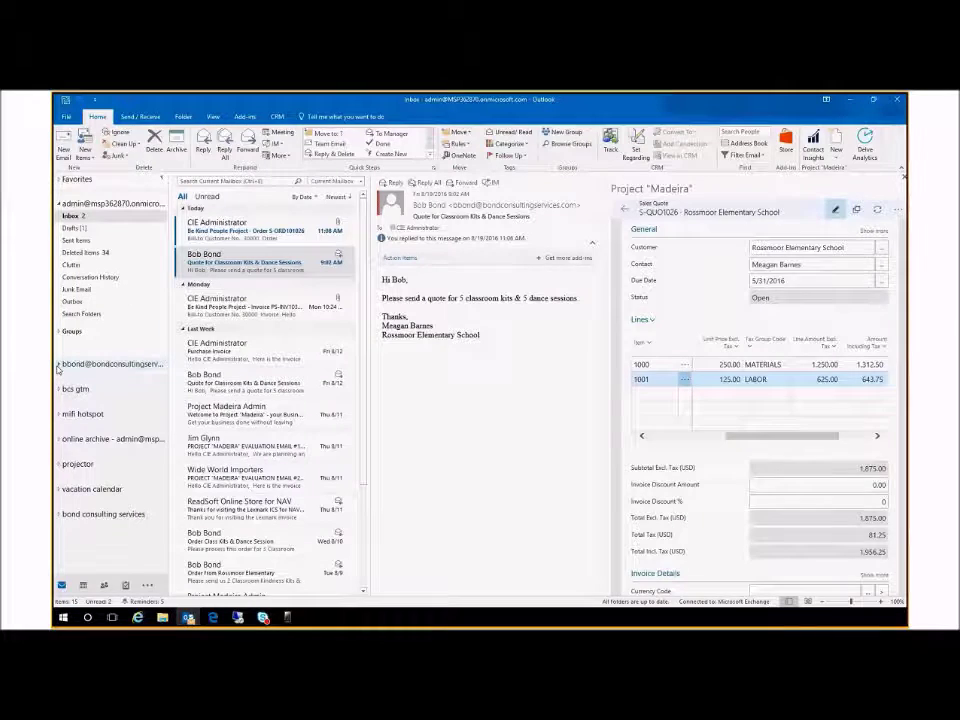
click(58, 366)
click(72, 388)
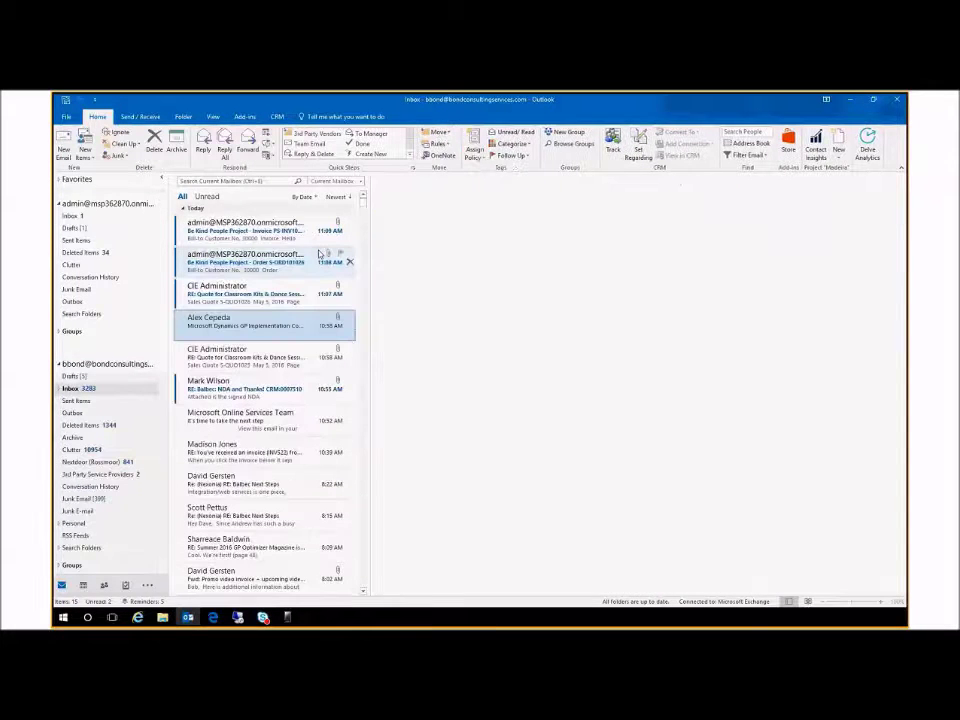
Preview the quote, order S-ORD101026, invoice PS-INV103379 and shipment emails, then return to the dashboard.
click(310, 320)
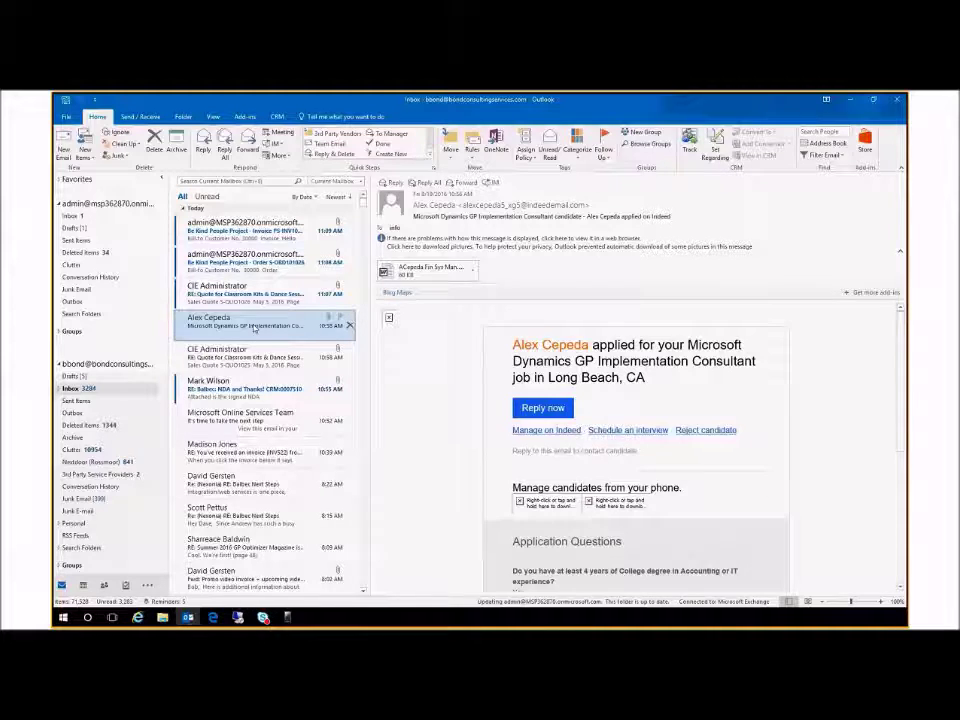
click(255, 328)
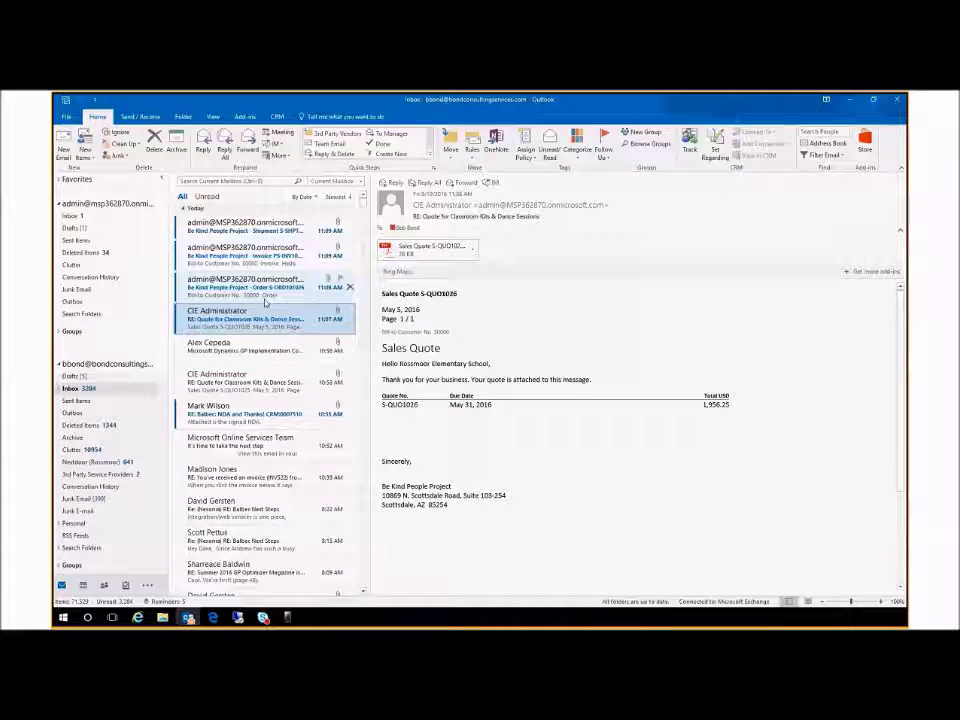
click(266, 290)
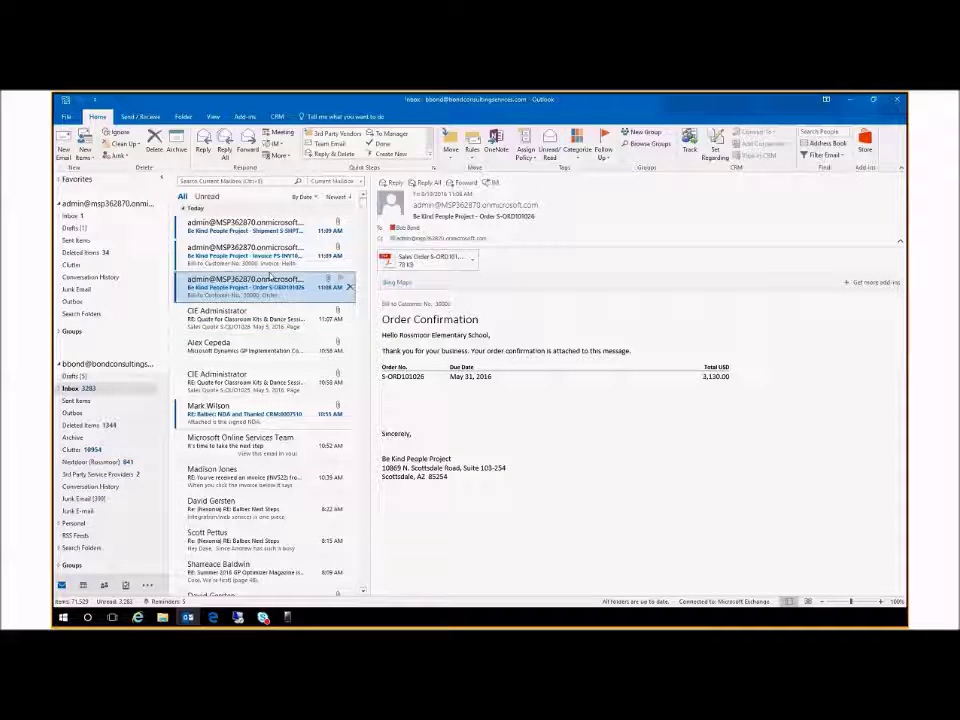
click(272, 264)
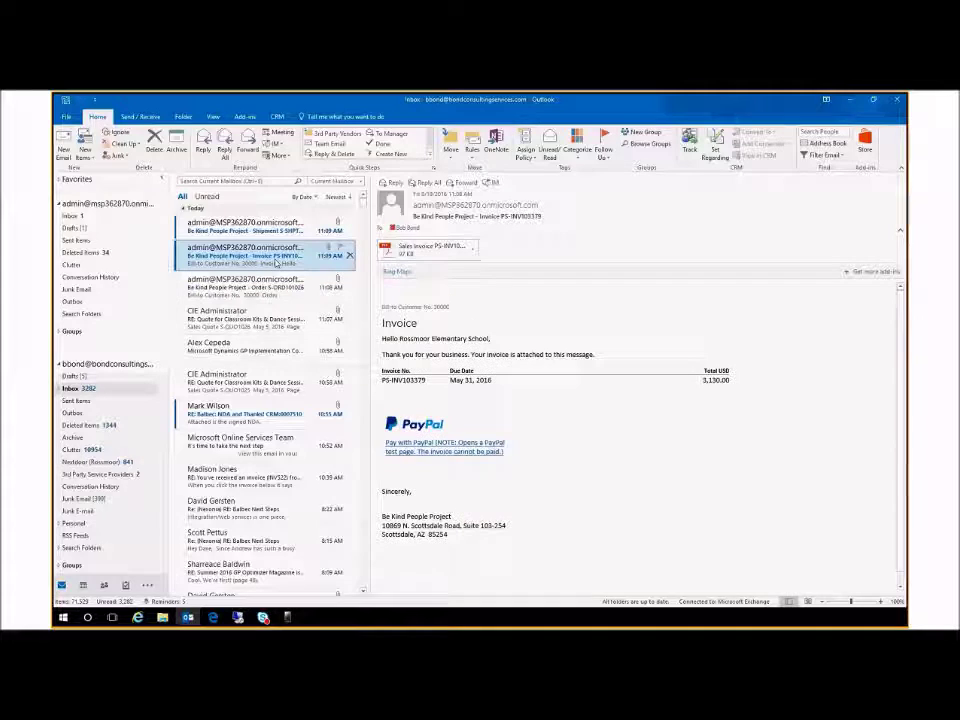
click(279, 235)
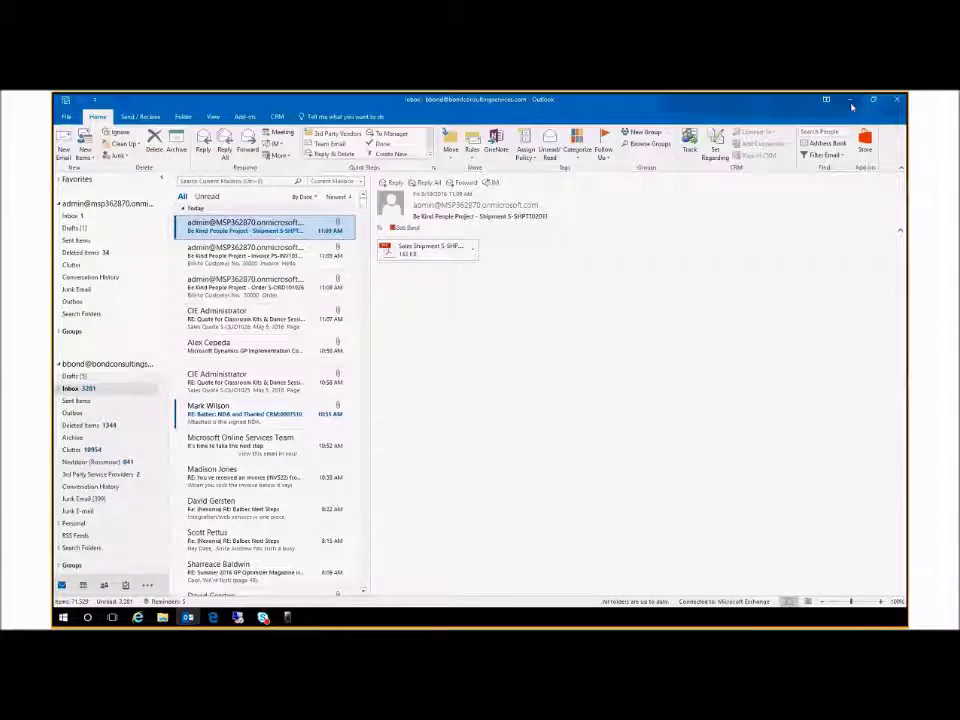
click(850, 100)
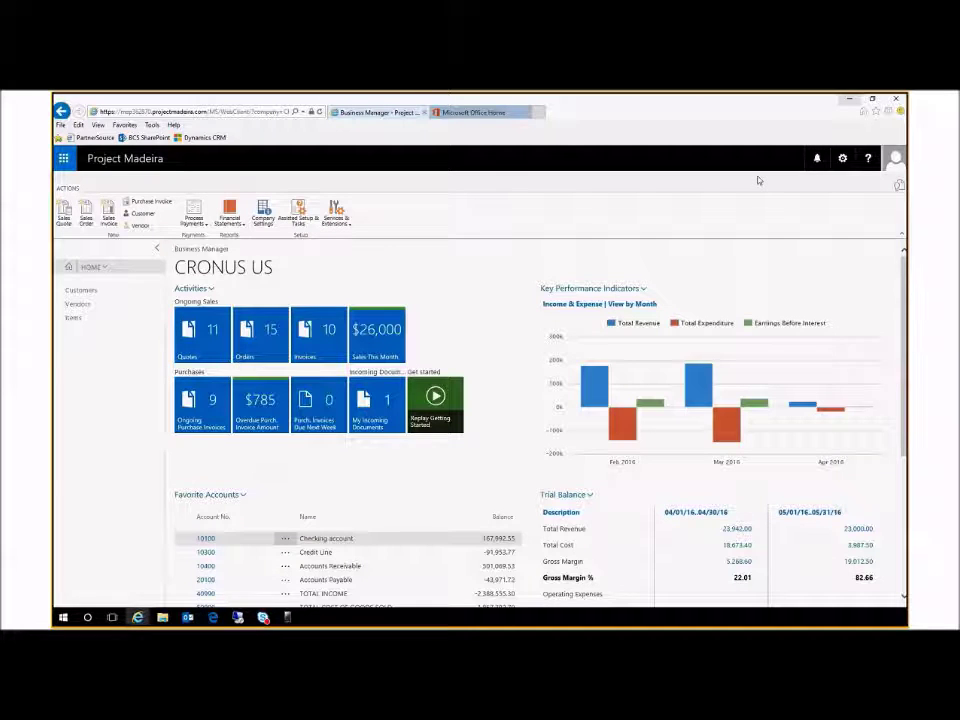